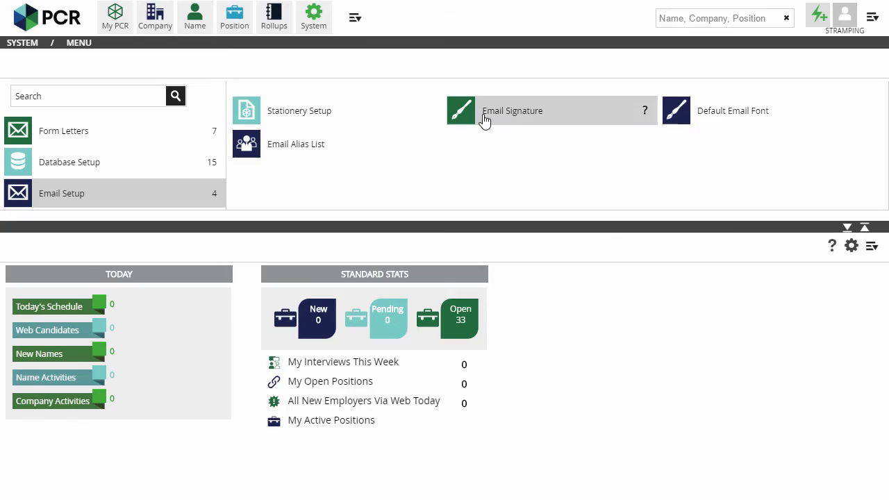
Step: Open the email signature and begin inserting an image on the line below the phone number
{"action": "left_click", "coordinate": [485, 120]}
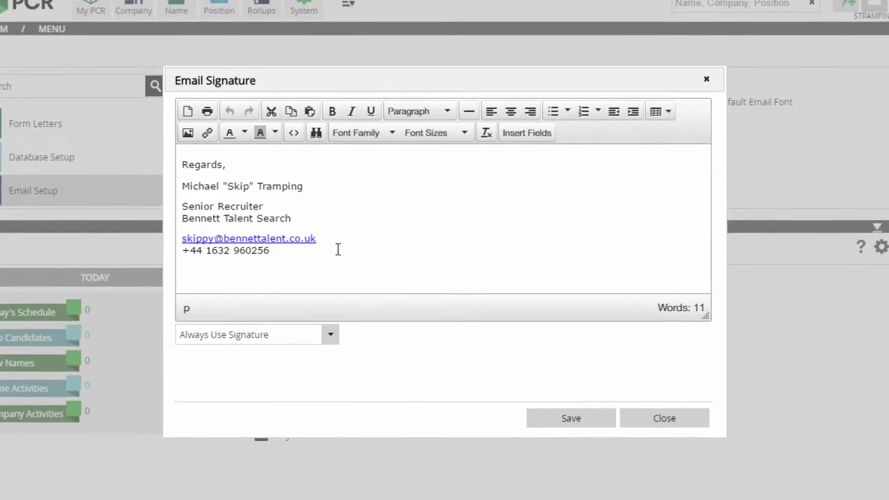
{"action": "left_click", "coordinate": [341, 252]}
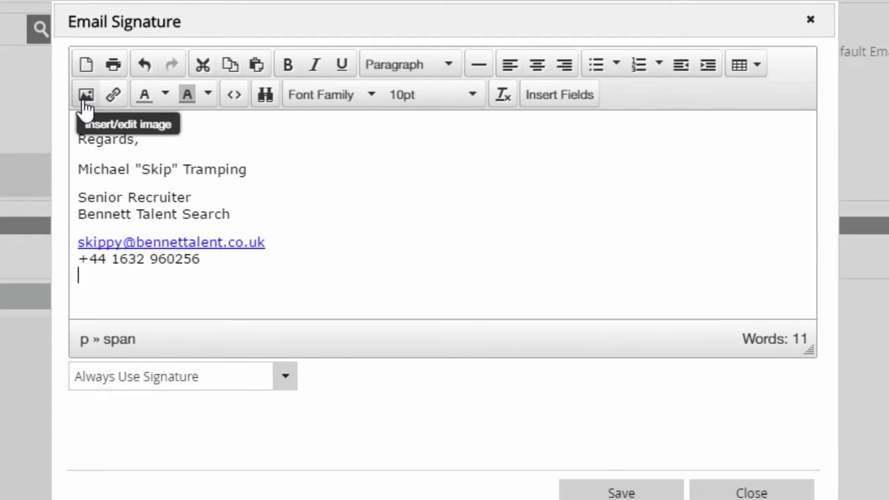
{"action": "left_click", "coordinate": [85, 101]}
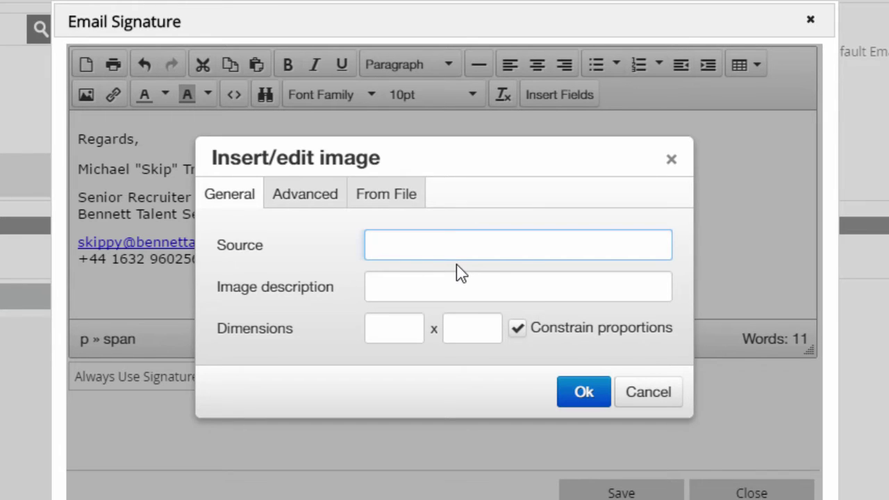
{"action": "type", "text": "http://"}
{"action": "type", "text": "www.mysite.c"}
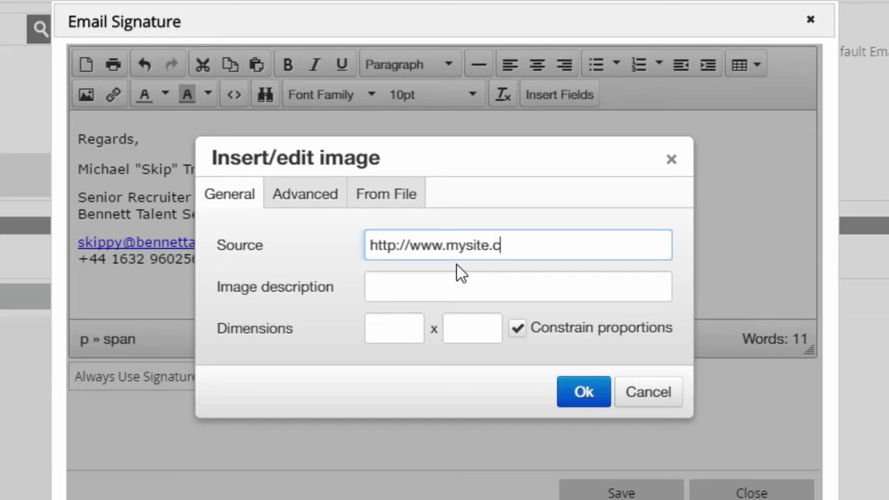
{"action": "type", "text": "om/images/"}
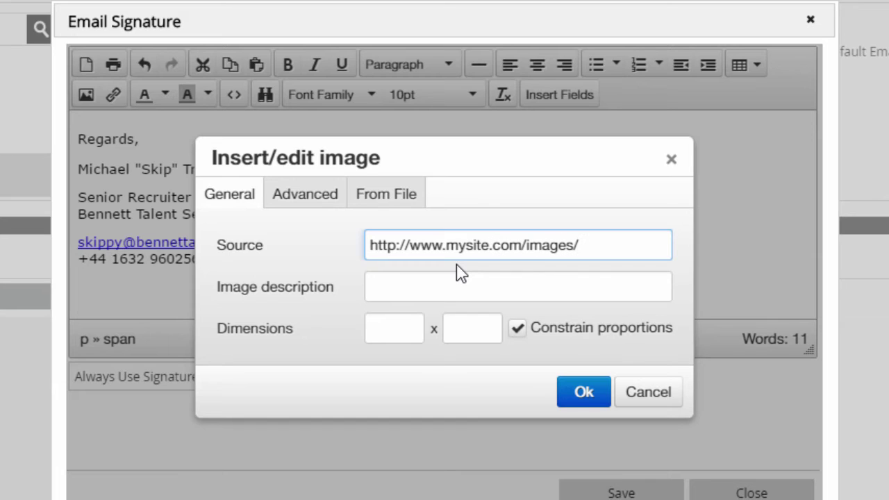
{"action": "type", "text": "myimage."}
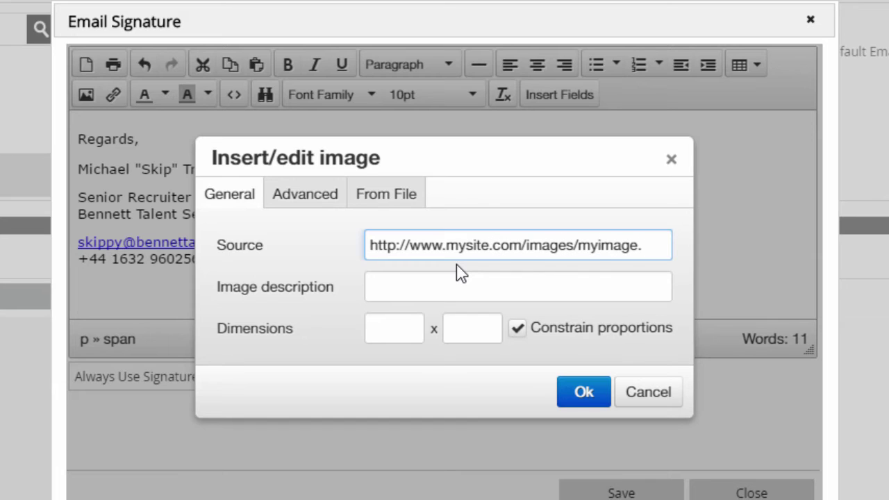
{"action": "type", "text": "jpg"}
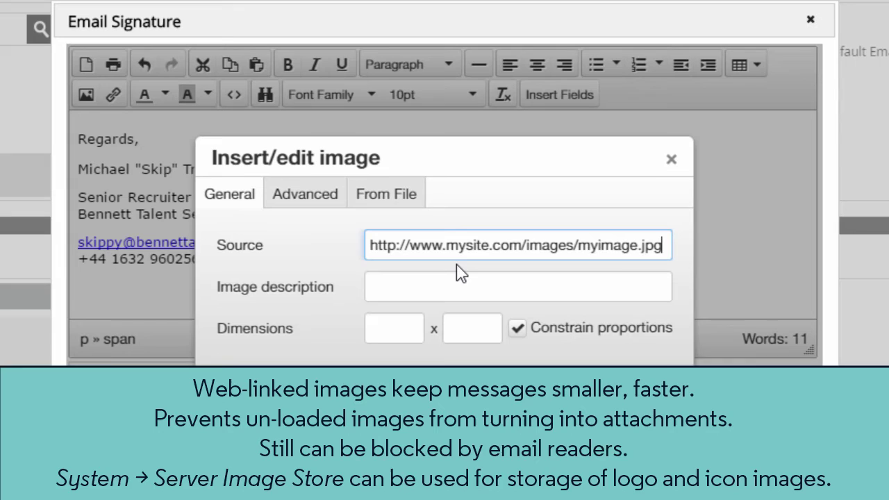
{"action": "left_click", "coordinate": [440, 289]}
Step: Describe the web image as 'BTS Logo', leaving dimensions empty
{"action": "type", "text": "B"}
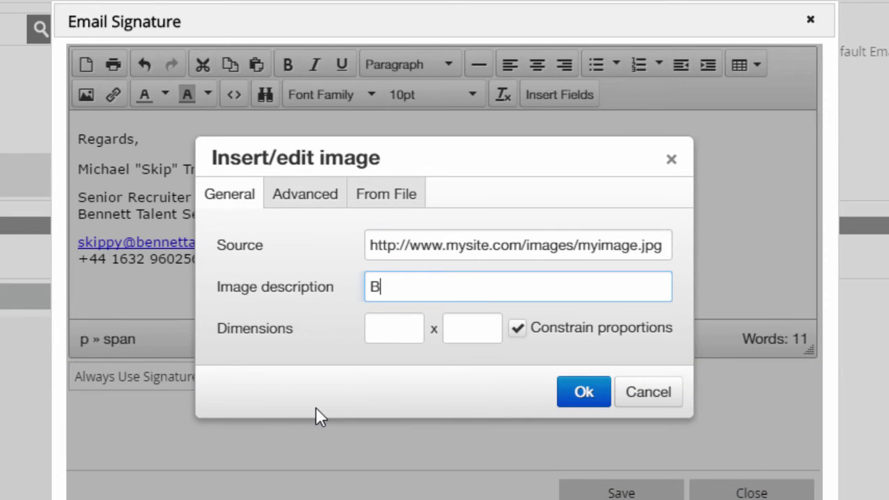
{"action": "type", "text": "TS Logo"}
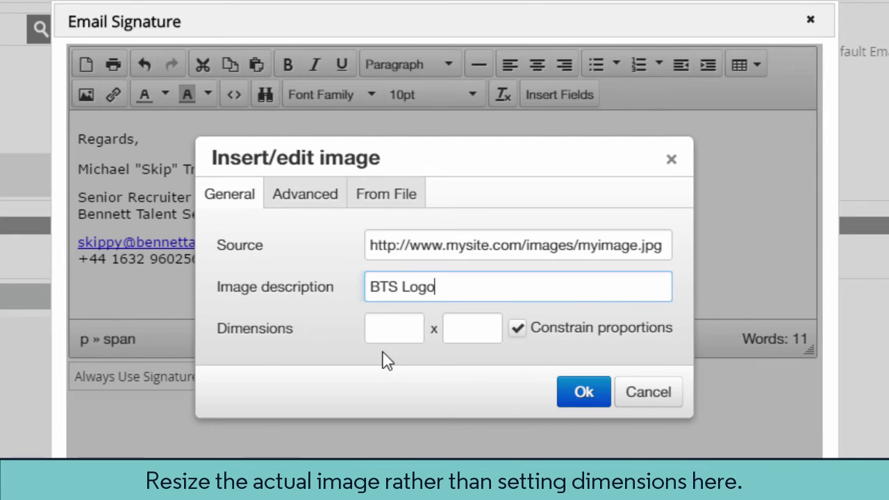
Step: Insert the linkedin1.png icon from a local file into the signature
{"action": "left_click", "coordinate": [404, 215]}
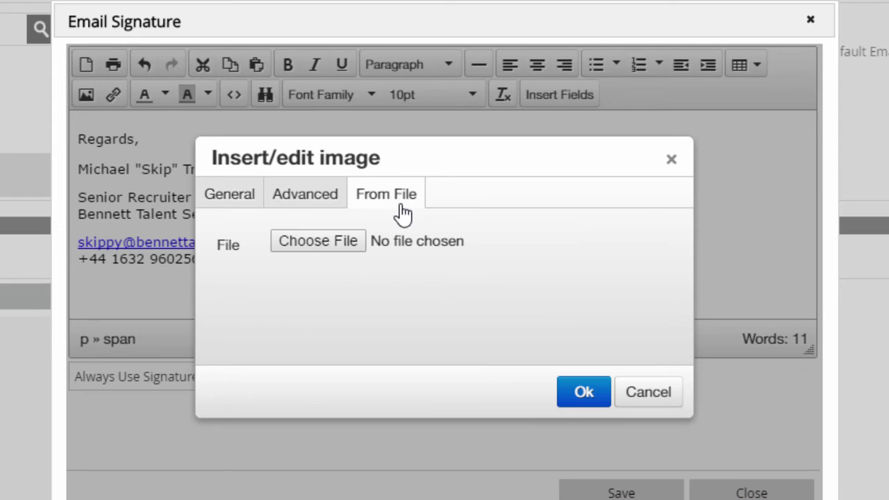
{"action": "left_click", "coordinate": [332, 243]}
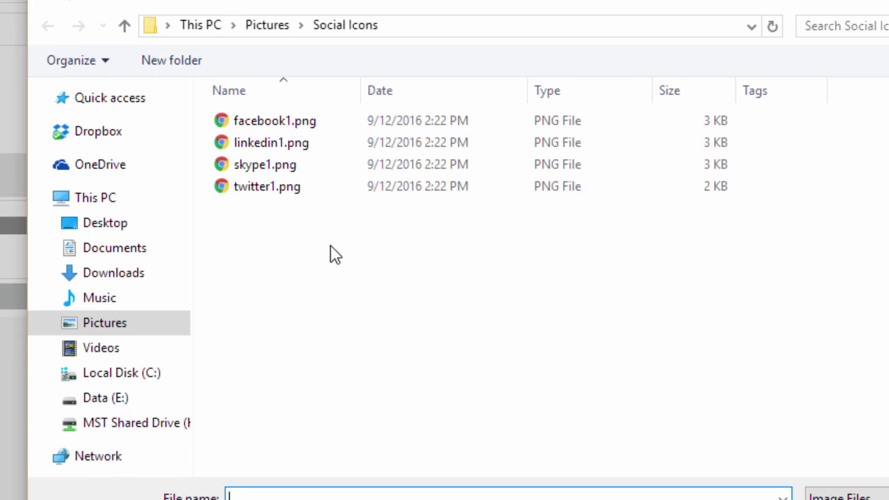
{"action": "double_click", "coordinate": [291, 154]}
{"action": "left_click", "coordinate": [587, 397]}
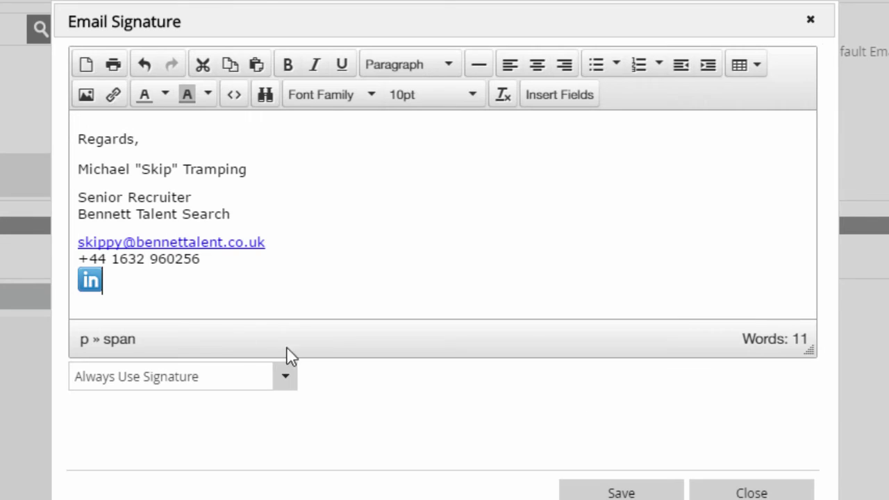
Step: Set the LinkedIn icon's image description to 'LinkedIn'
{"action": "left_click", "coordinate": [94, 281]}
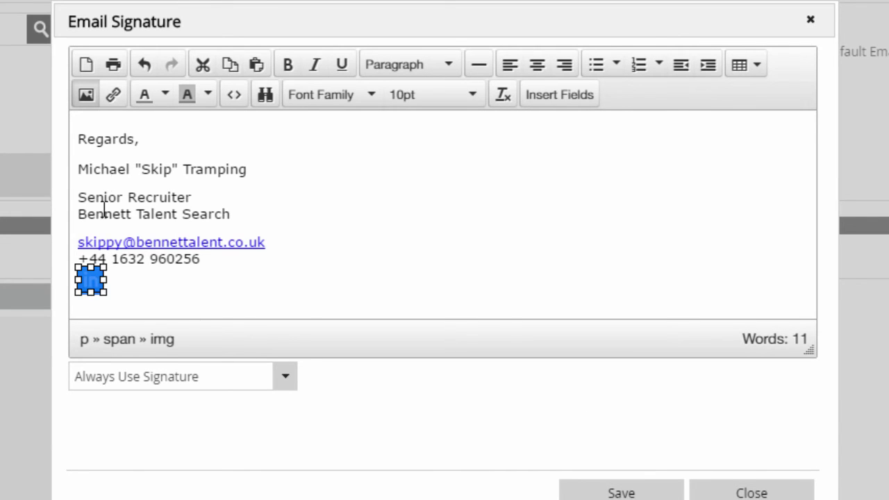
{"action": "left_click", "coordinate": [86, 96]}
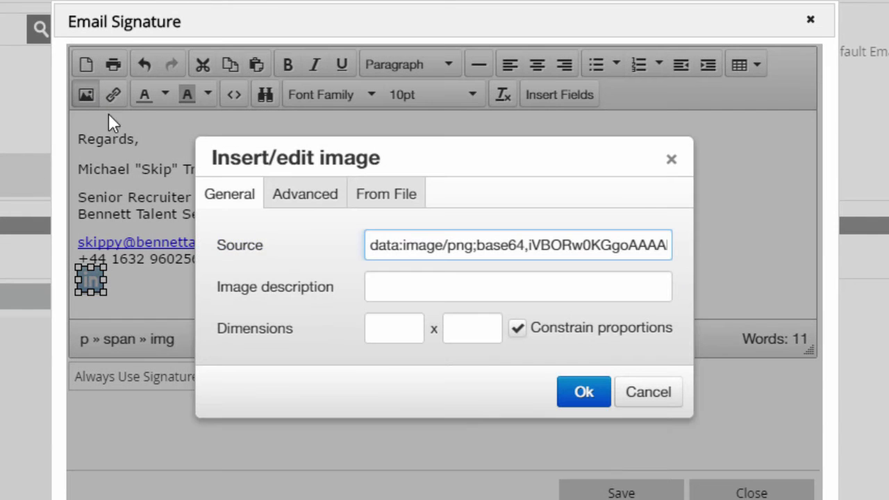
{"action": "left_click", "coordinate": [383, 288]}
{"action": "type", "text": "LinkedIn"}
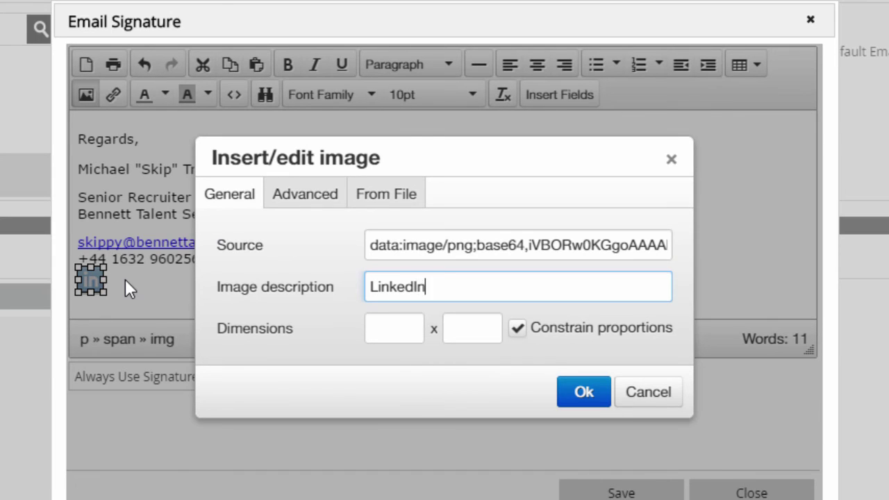
{"action": "left_click", "coordinate": [584, 394]}
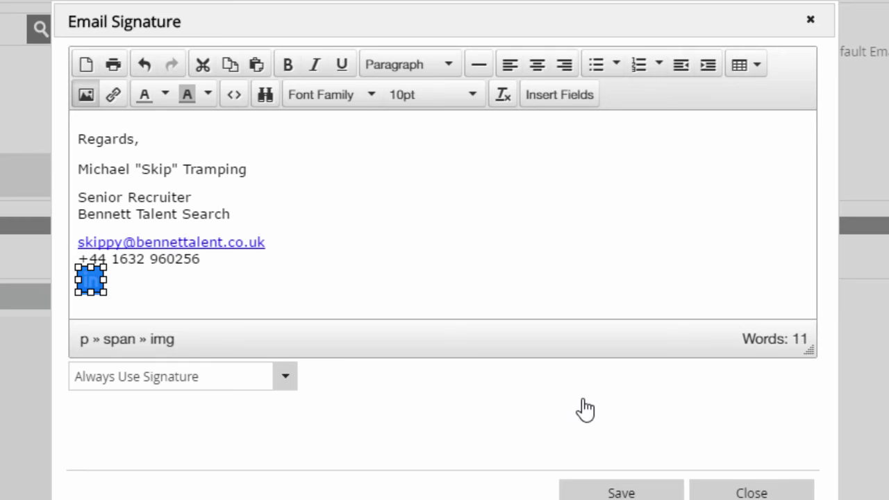
{"action": "left_click", "coordinate": [110, 103]}
{"action": "type", "text": "https://www.linkedin.com/in/myownprofile"}
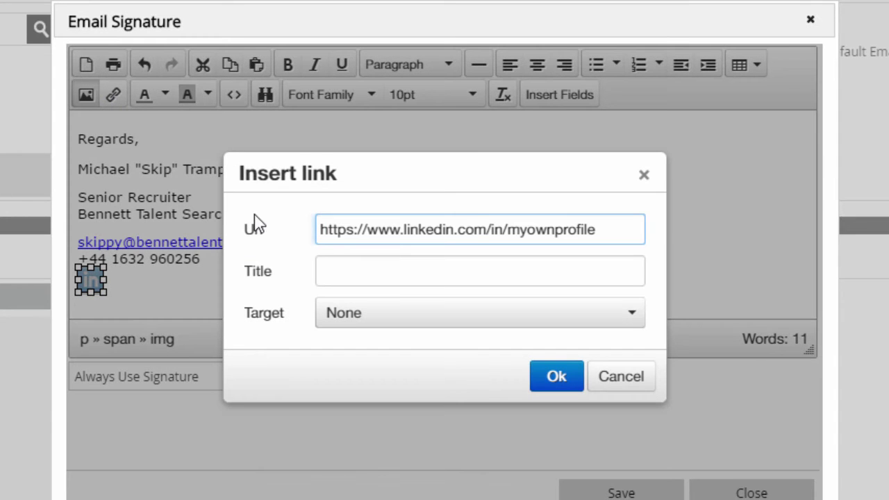
{"action": "left_click", "coordinate": [550, 391]}
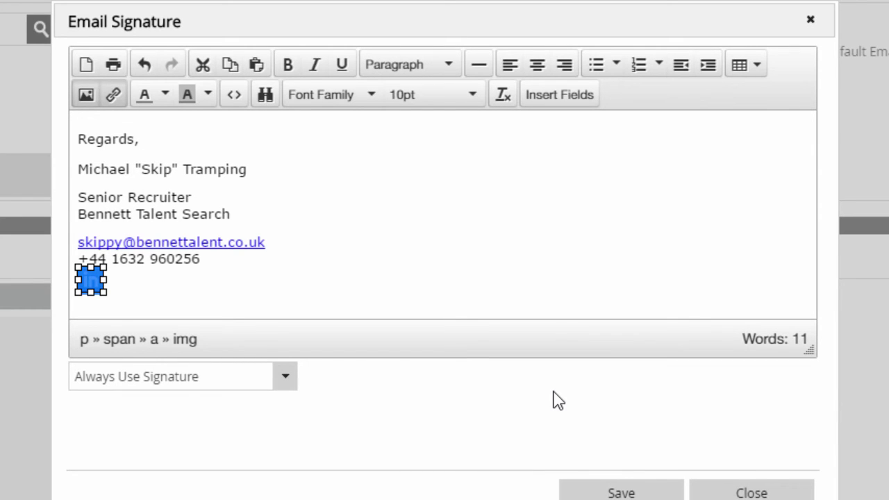
{"action": "left_click", "coordinate": [417, 301]}
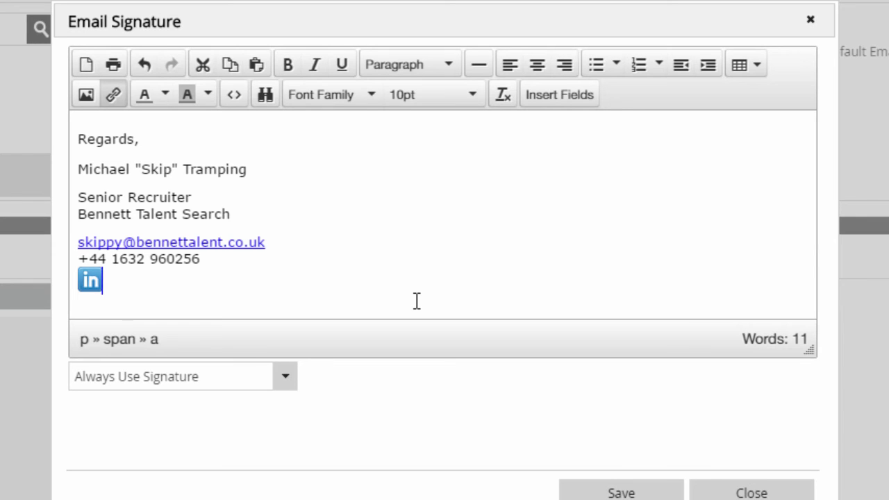
Step: Insert a one-row, three-cell table and move the LinkedIn icon into its first cell
{"action": "left_click", "coordinate": [744, 70]}
{"action": "mouse_move", "coordinate": [729, 101]}
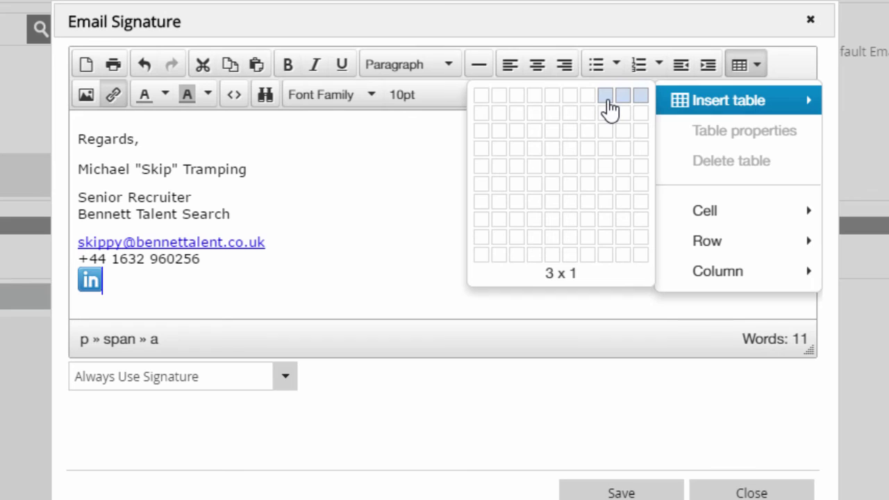
{"action": "left_click", "coordinate": [608, 104]}
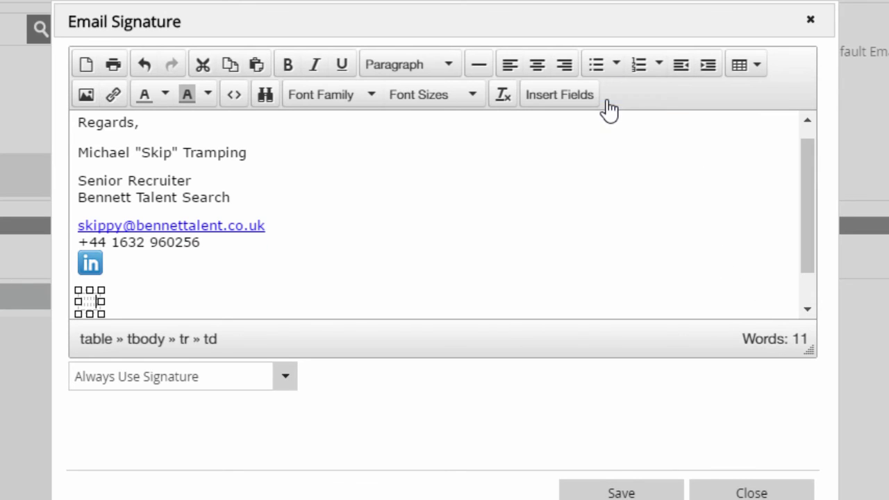
{"action": "left_click", "coordinate": [89, 261]}
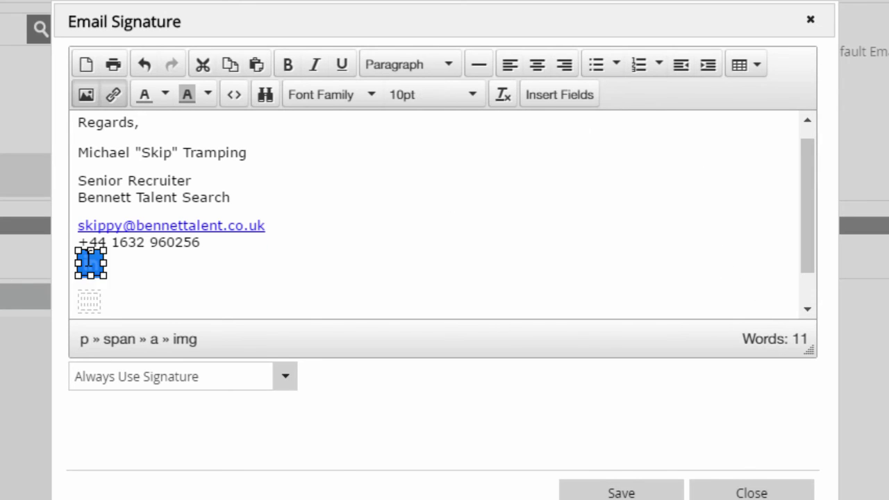
{"action": "left_click_drag", "start_coordinate": [90, 261], "coordinate": [86, 296]}
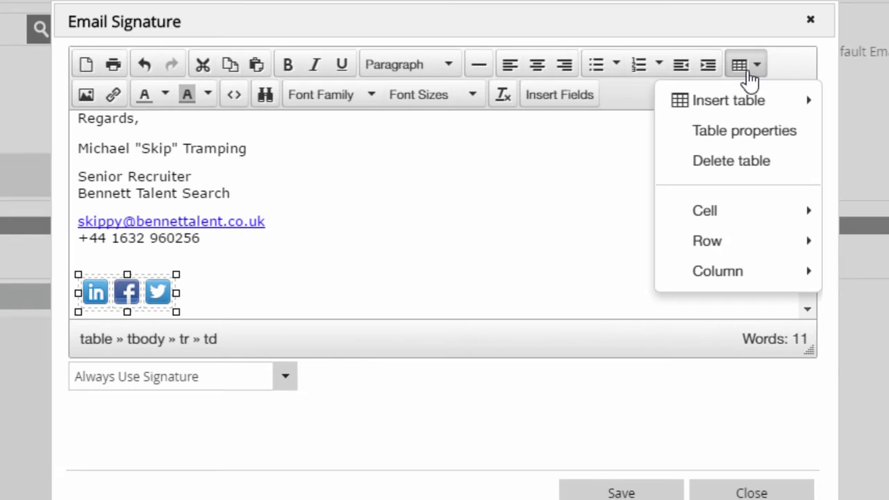
Step: Enter a cell padding of 5 in the icon table's properties, leaving Border blank
{"action": "left_click", "coordinate": [741, 132]}
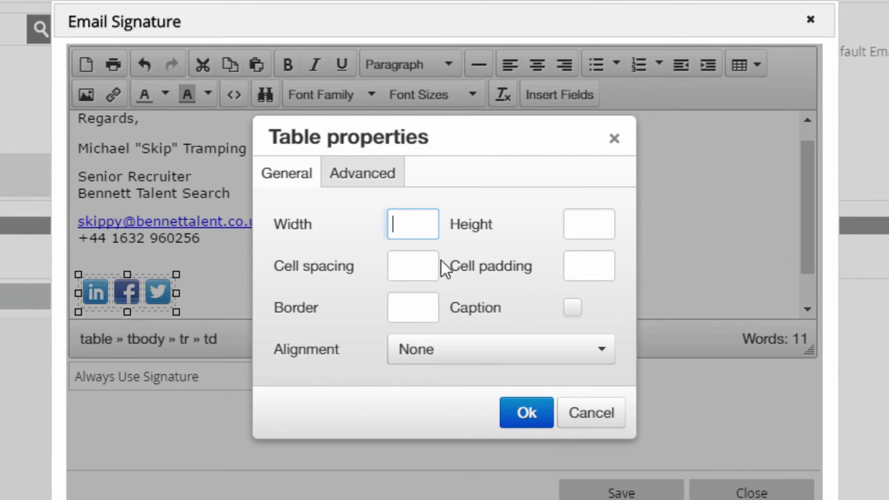
{"action": "left_click", "coordinate": [602, 264]}
{"action": "type", "text": "5"}
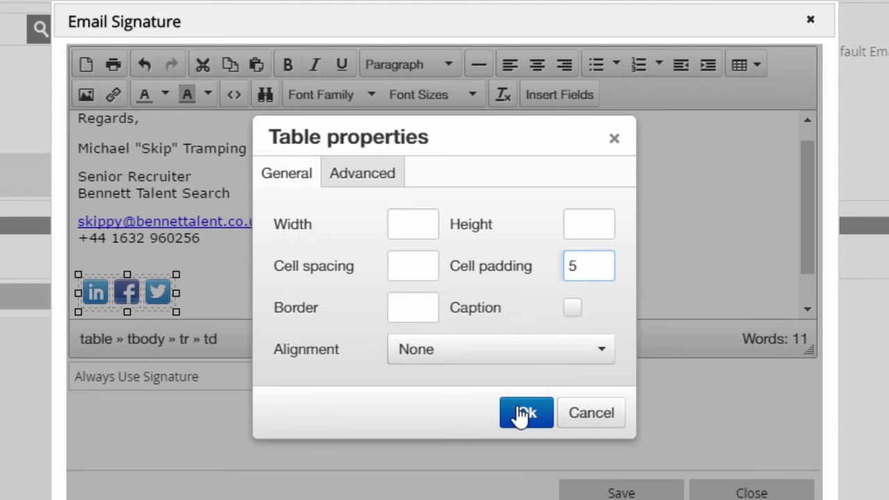